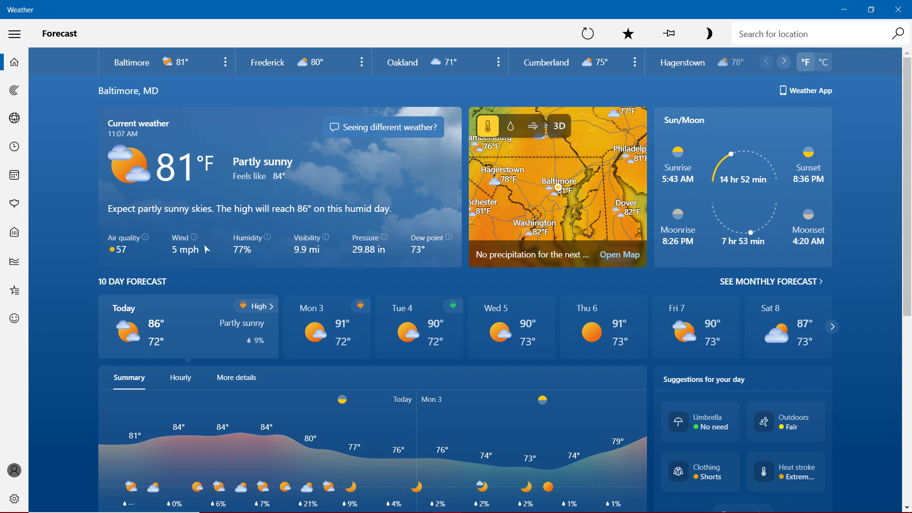
scroll(206, 248, down, 1)
scroll(205, 249, up, 1)
Step through the daily hourly forecast graphs from Mon 3 through Sat 8.
click(313, 317)
scroll(205, 213, down, 2)
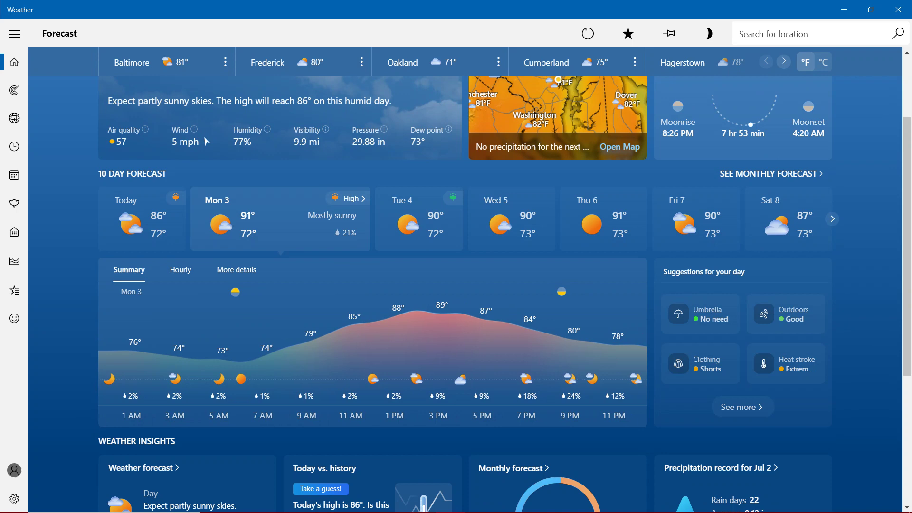
key(Right)
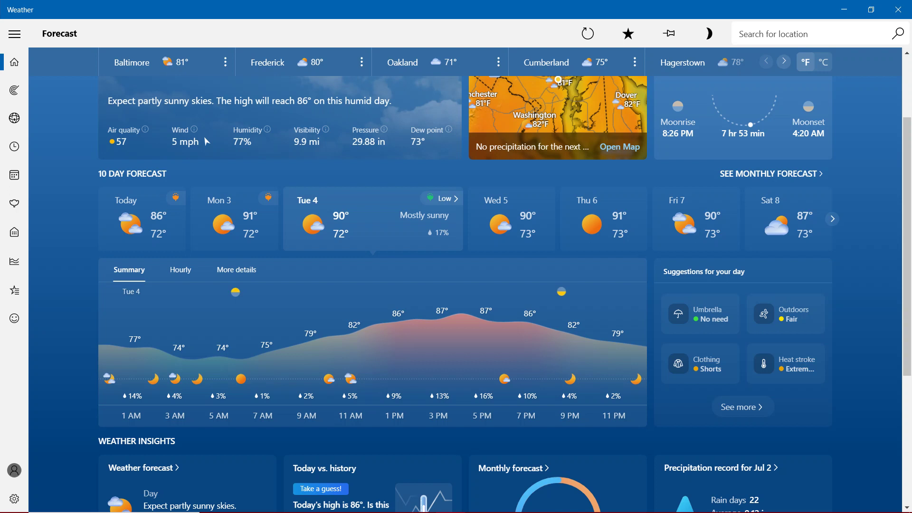
key(Right)
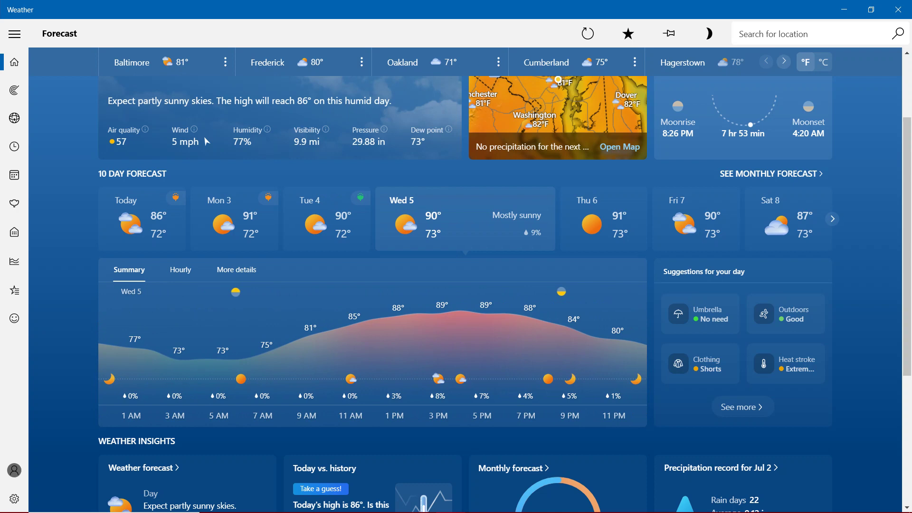
key(Right)
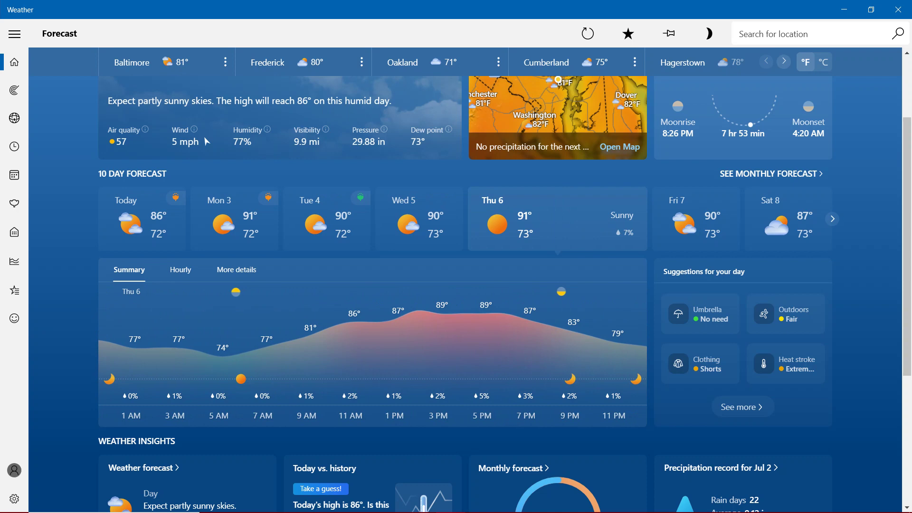
key(Right)
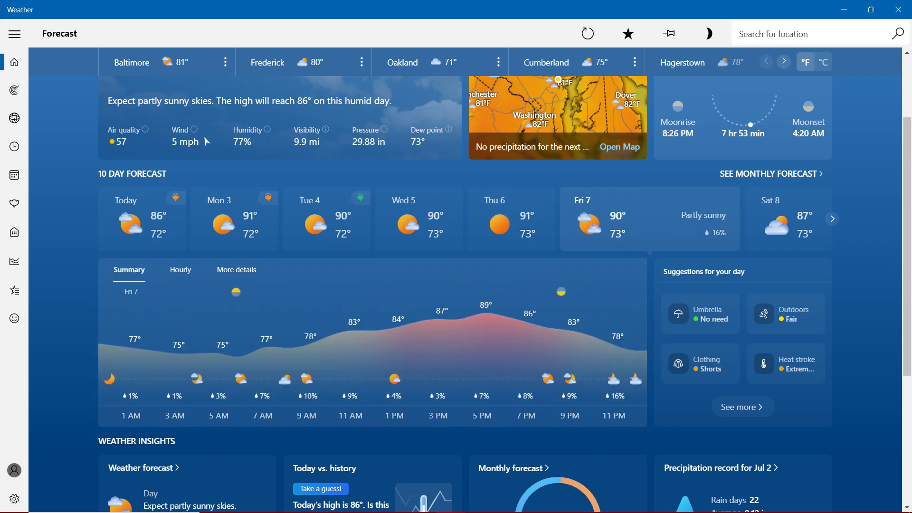
key(Right)
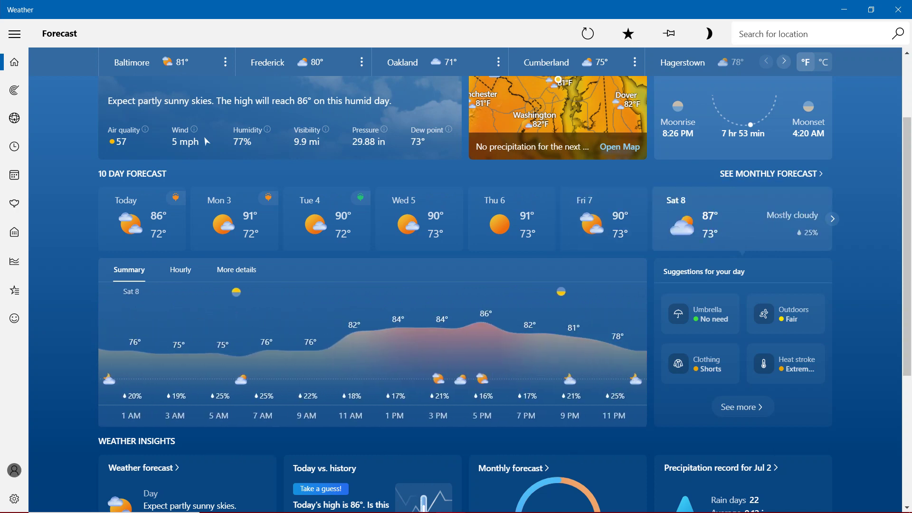
Return to today's graph, then reselect Sat 8 (mostly cloudy, 87°/73°, 25% rain) via Fri 7.
key(Home)
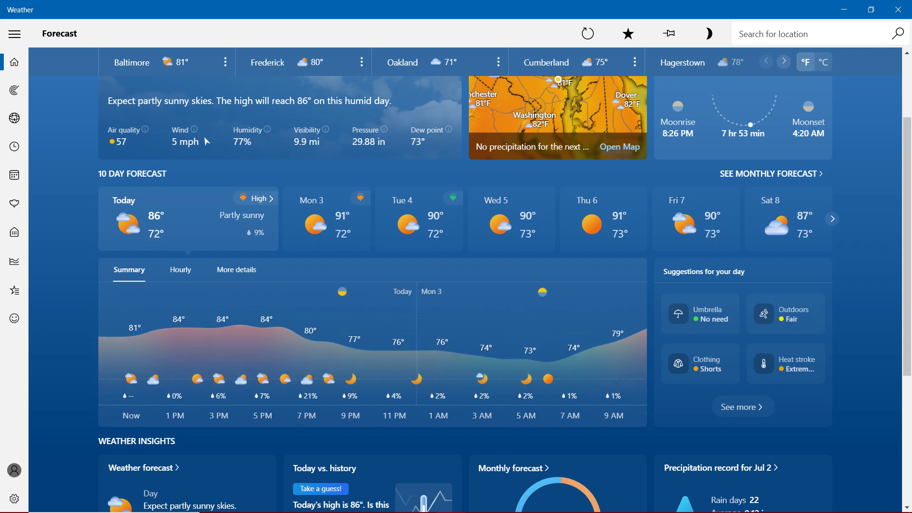
scroll(206, 142, up, 3)
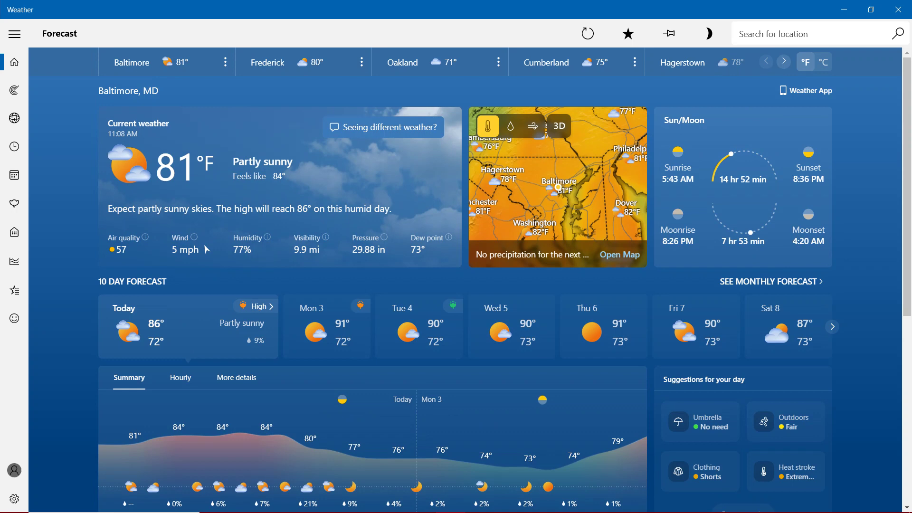
click(696, 326)
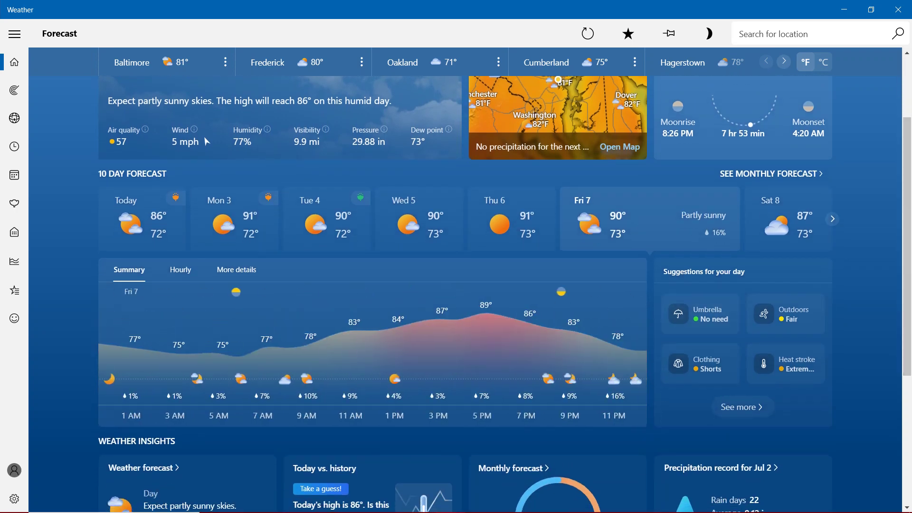
key(Right)
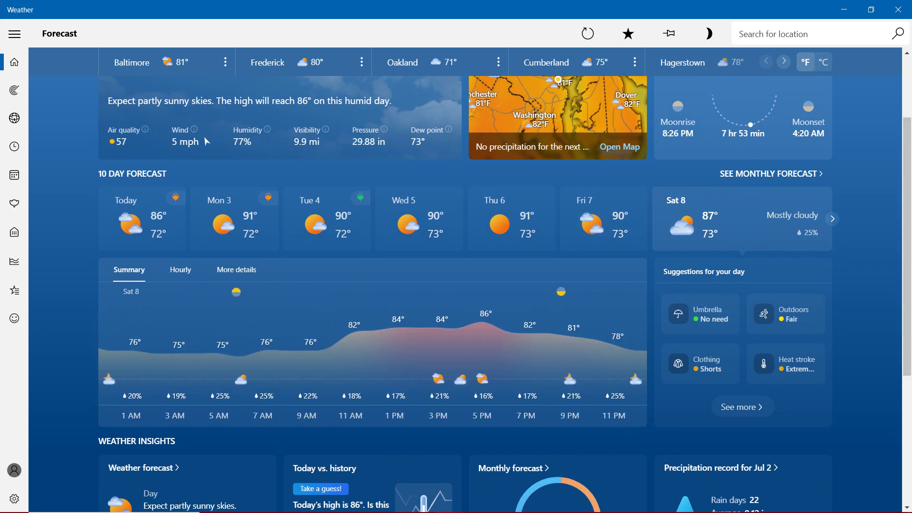